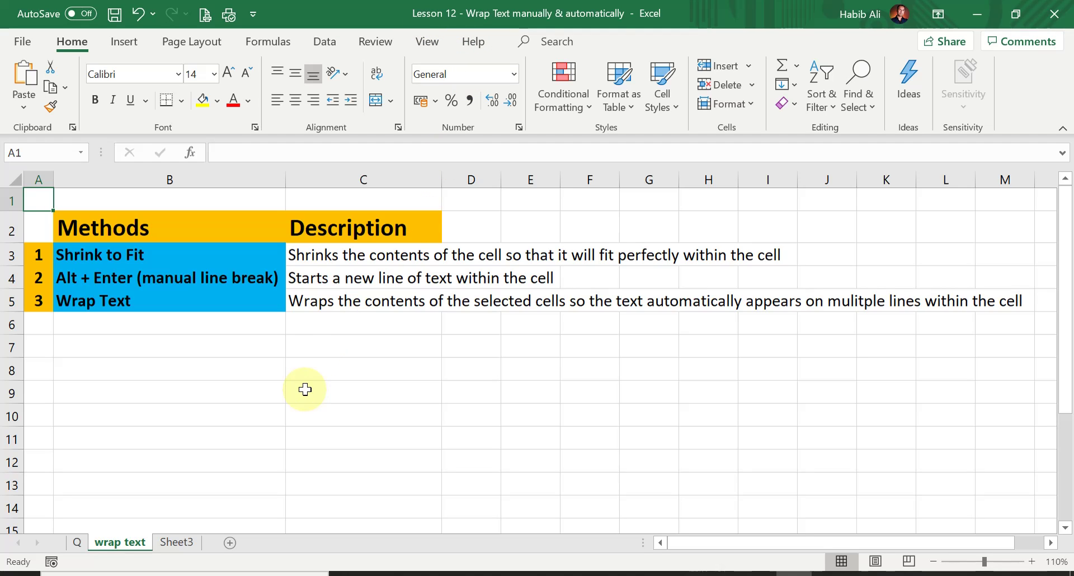
Review the question on the Q sheet and the three methods listed in B3:B5 of the wrap text sheet.
{"action": "left_click", "coordinate": [77, 543]}
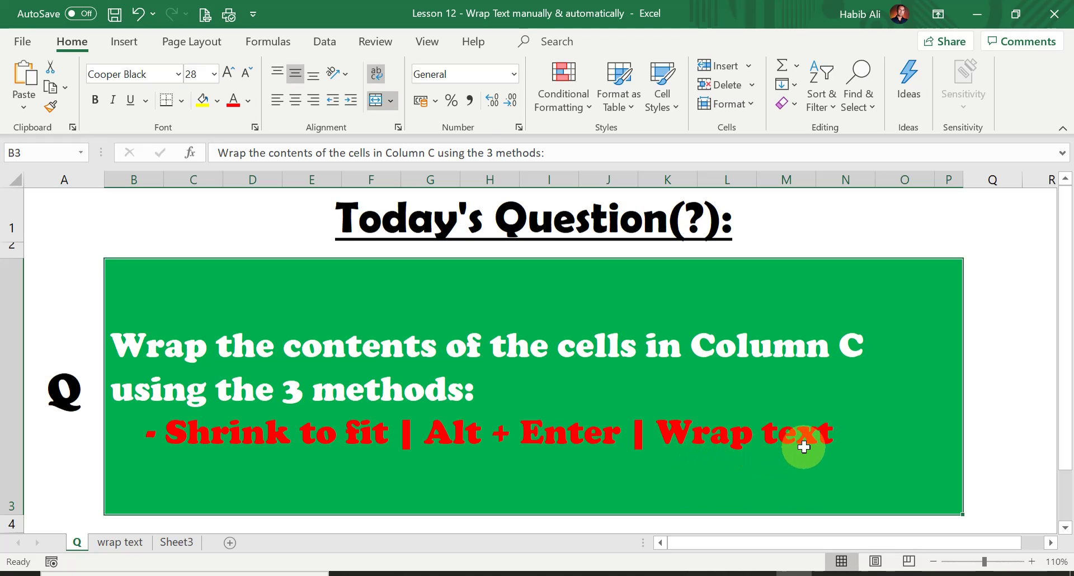
{"action": "left_click", "coordinate": [128, 544]}
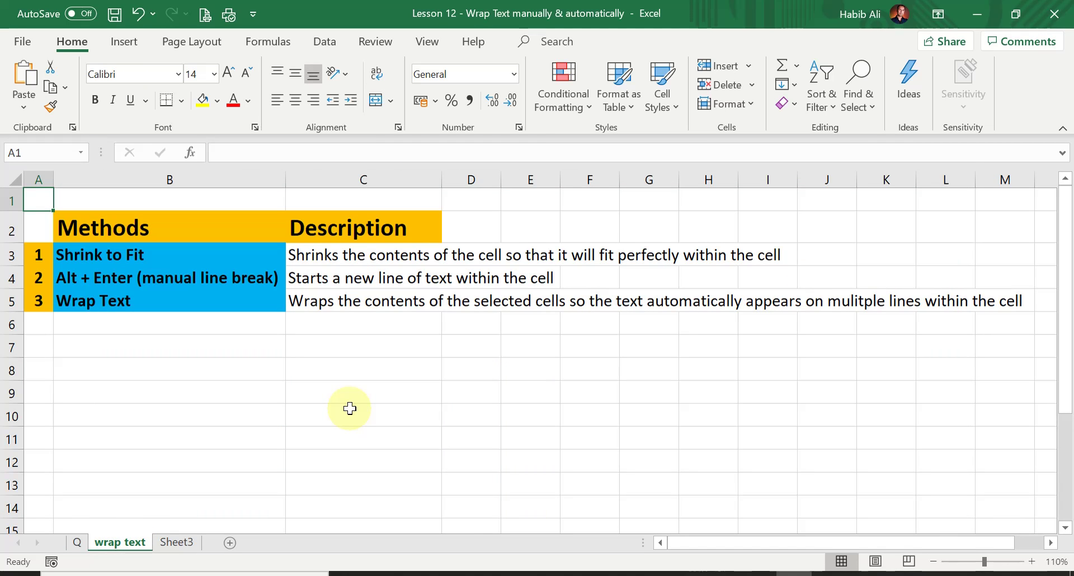
{"action": "left_click", "coordinate": [240, 232]}
{"action": "left_click_drag", "start_coordinate": [158, 252], "coordinate": [162, 302]}
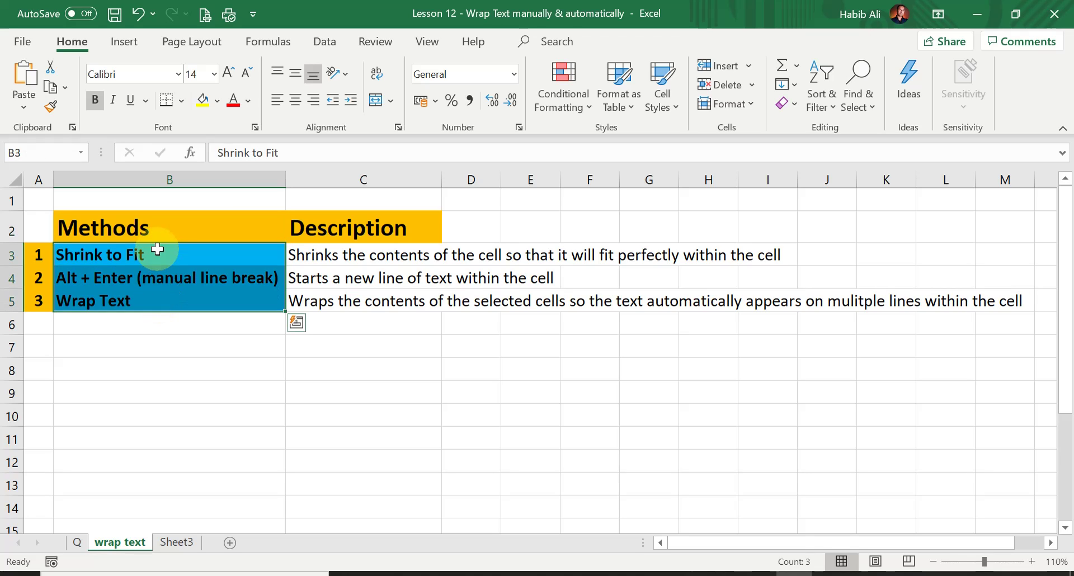
Apply the Shrink to fit text control to the description in cell C3.
{"action": "left_click", "coordinate": [343, 255]}
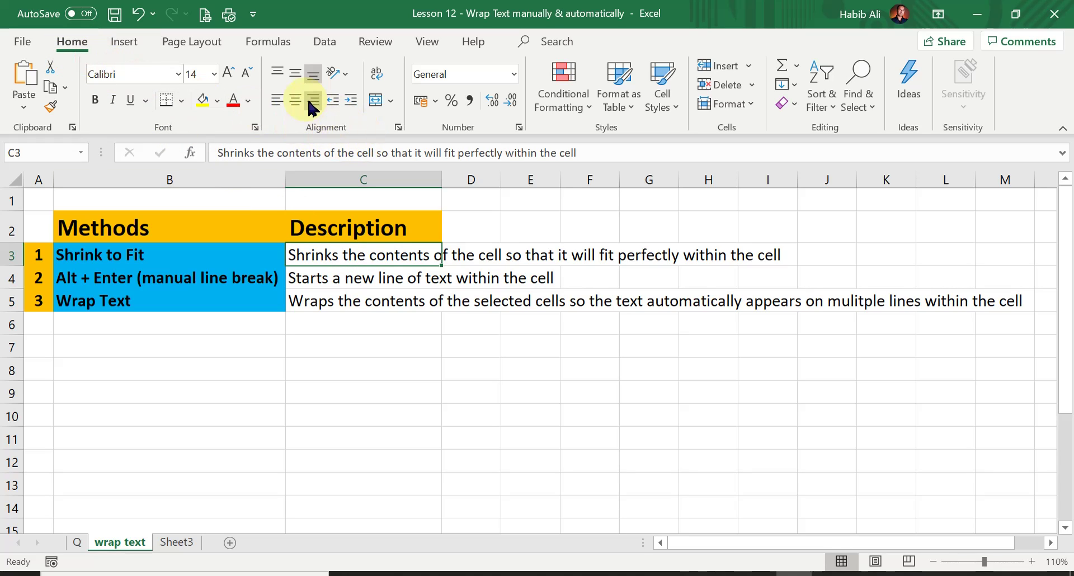
{"action": "left_click", "coordinate": [397, 128]}
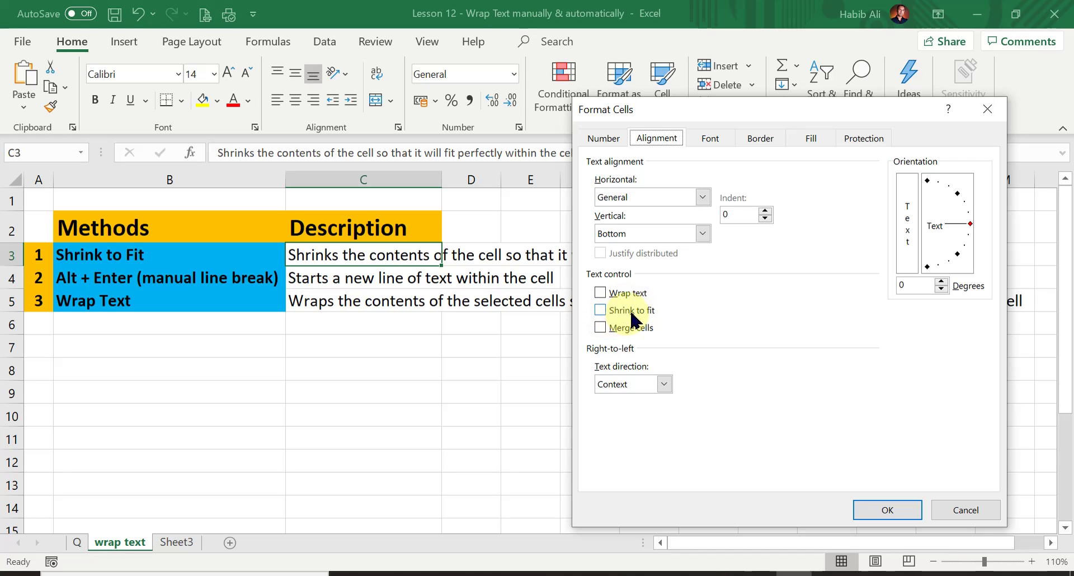
{"action": "left_click", "coordinate": [601, 311]}
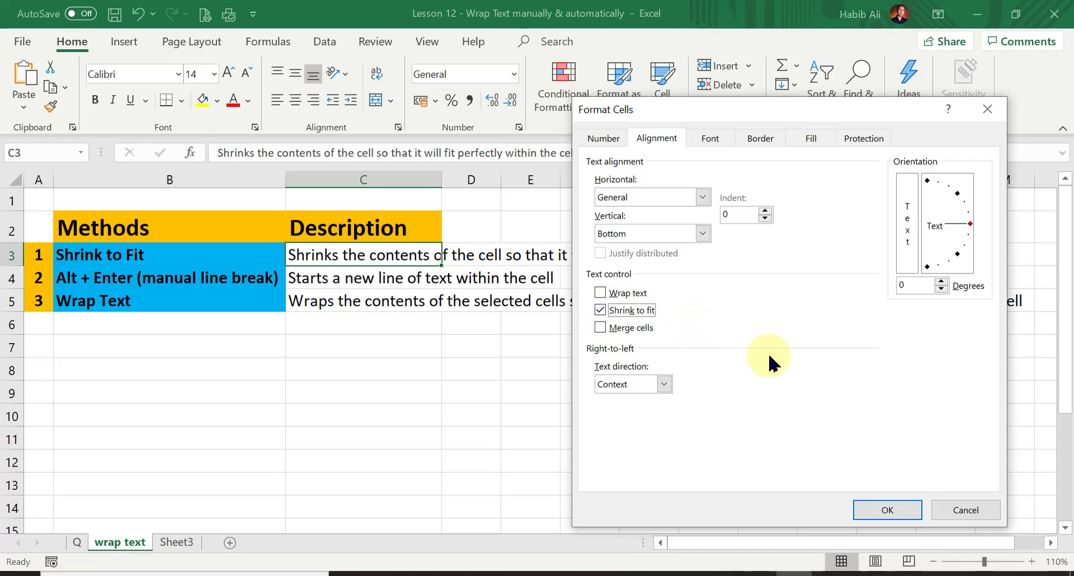
{"action": "left_click", "coordinate": [896, 512]}
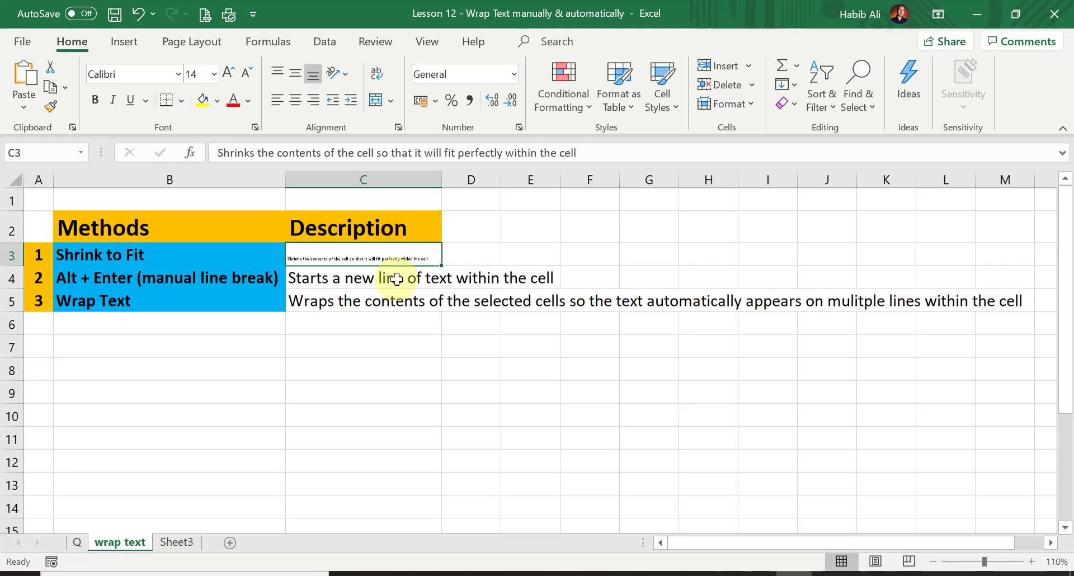
{"action": "key", "text": "ctrl+Home"}
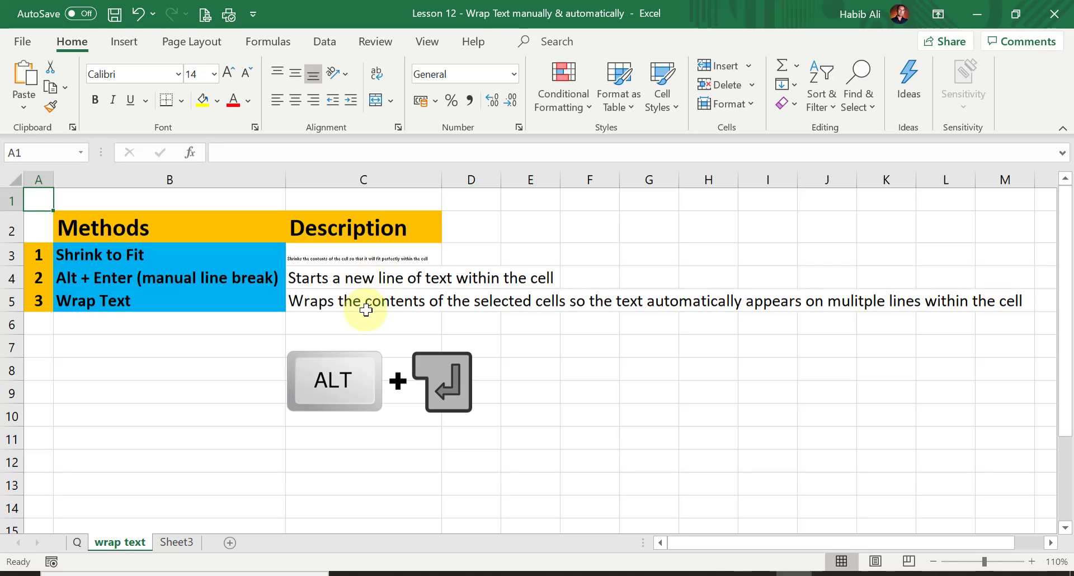
Insert manual line breaks in cell C4 so it reads "Starts a new", "line of text" and "within the cell" on three lines.
{"action": "left_click", "coordinate": [378, 276]}
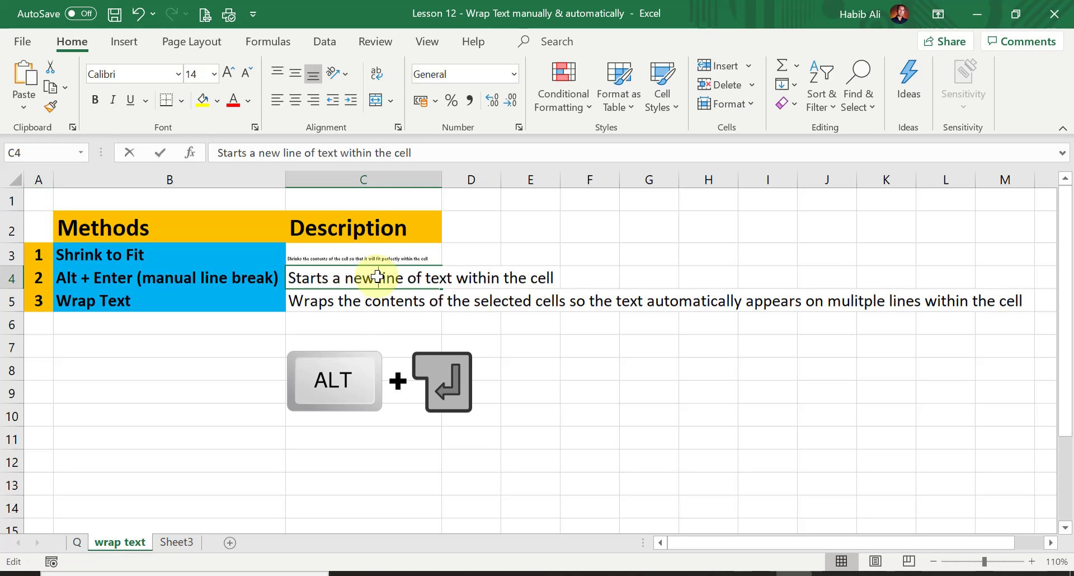
{"action": "double_click", "coordinate": [395, 277]}
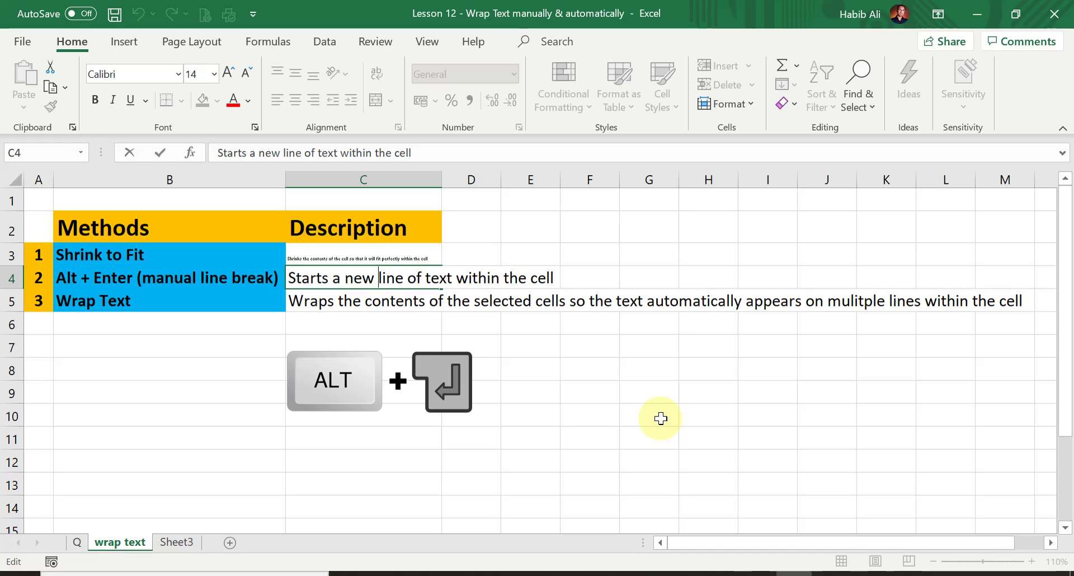
{"action": "key", "text": "alt+Return"}
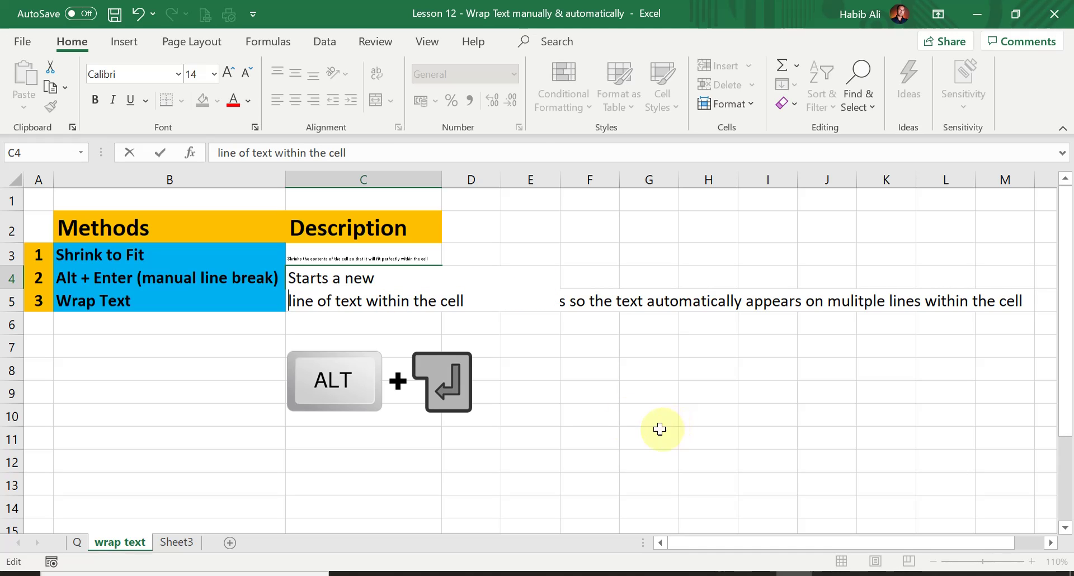
{"action": "left_click", "coordinate": [366, 302]}
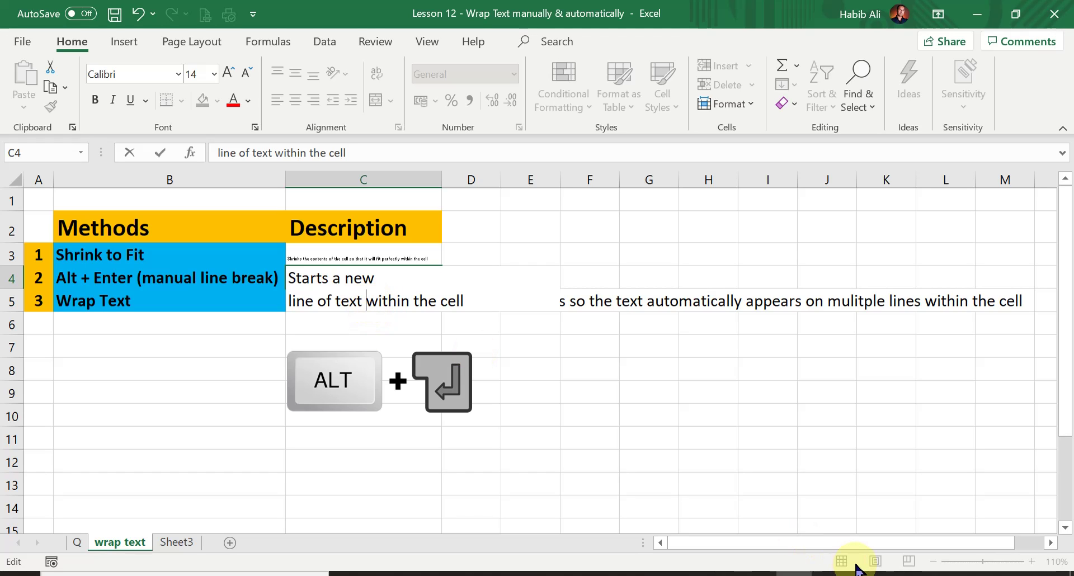
{"action": "key", "text": "alt+Return"}
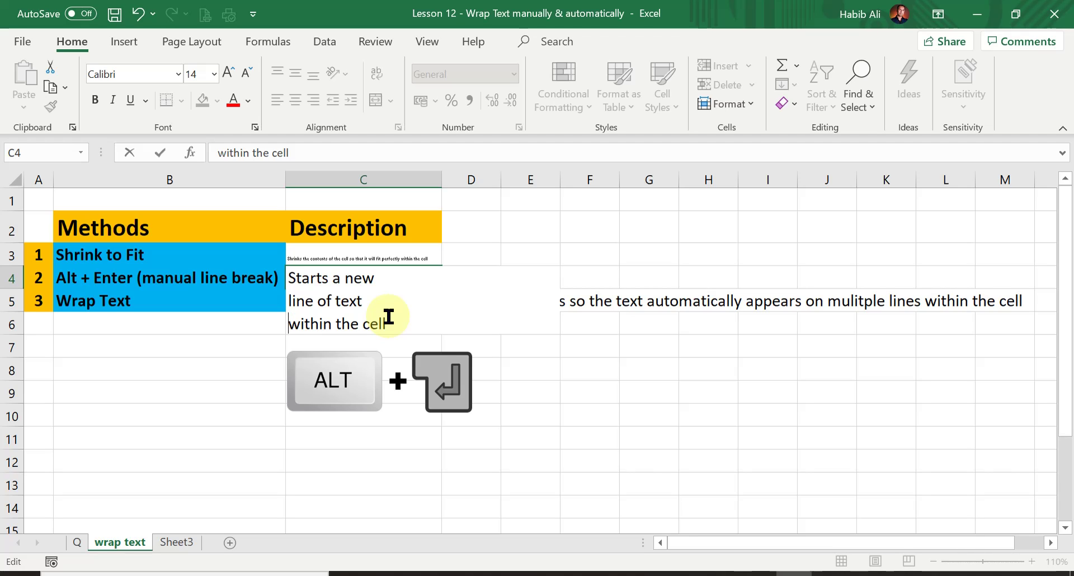
{"action": "key", "text": "Return"}
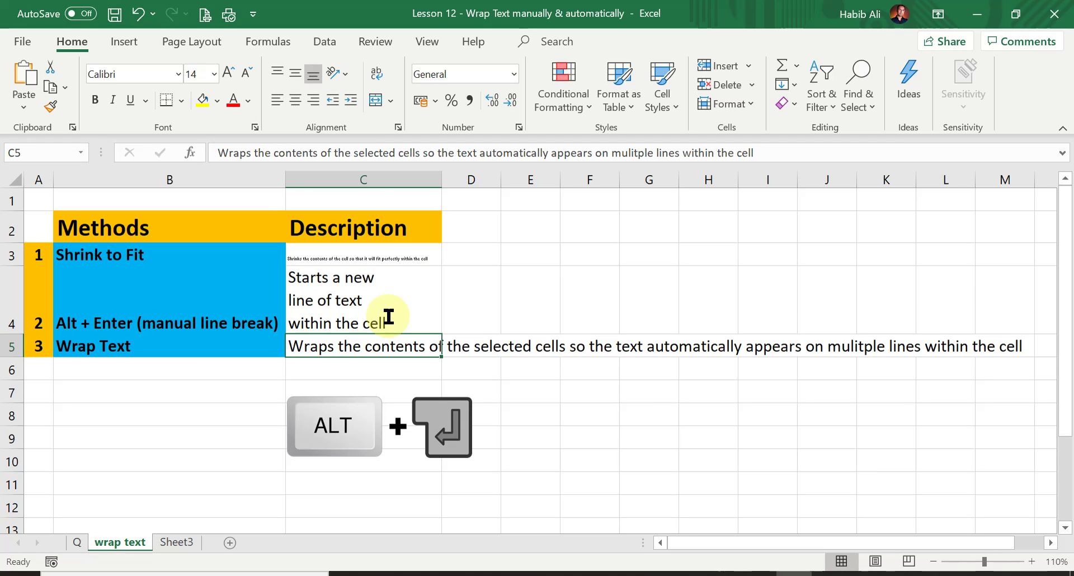
{"action": "left_click", "coordinate": [388, 300]}
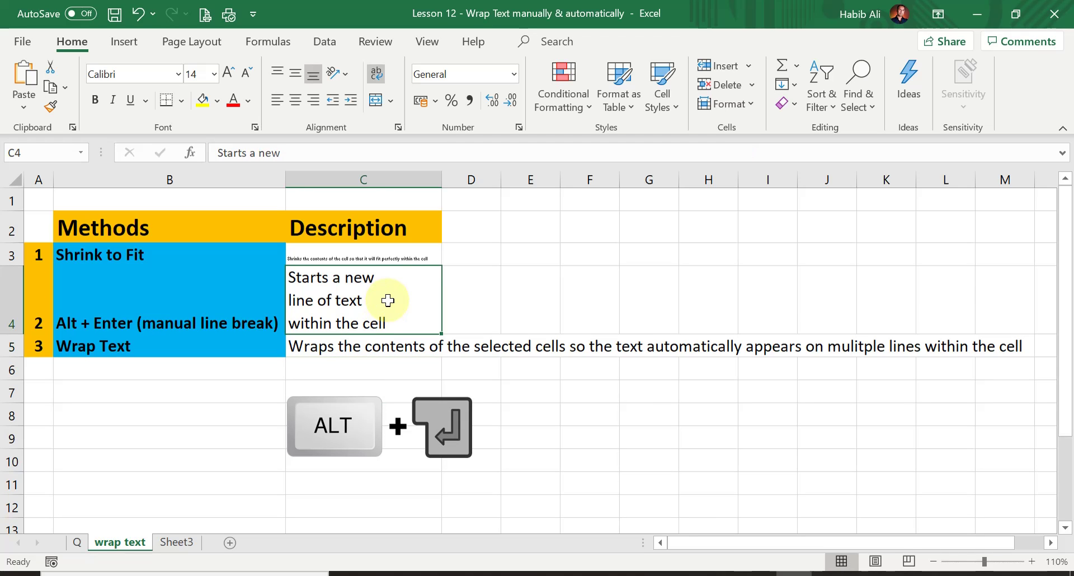
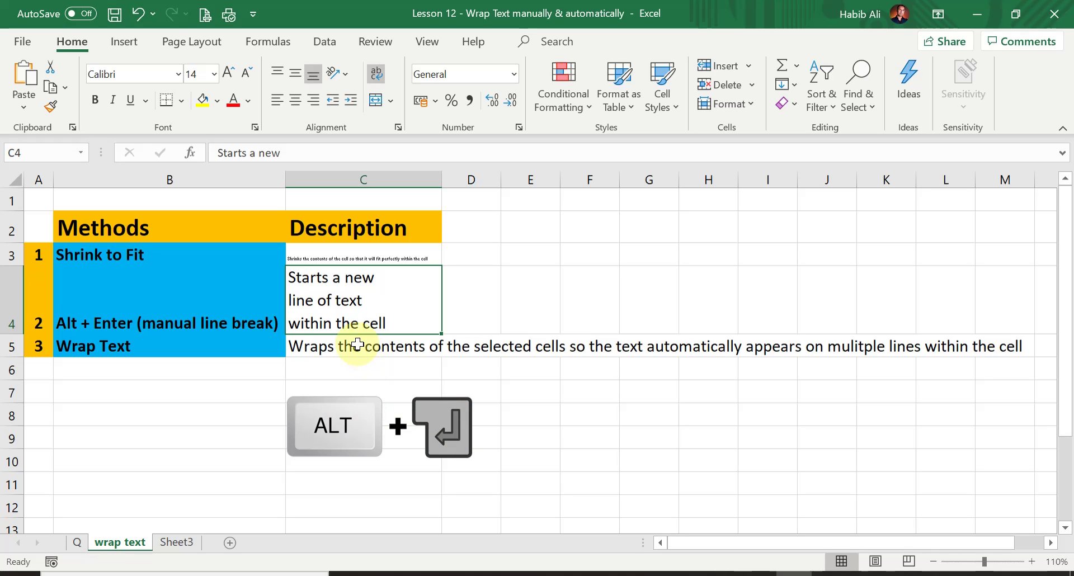
Apply Wrap Text to the description in cell C5.
{"action": "left_click", "coordinate": [358, 344]}
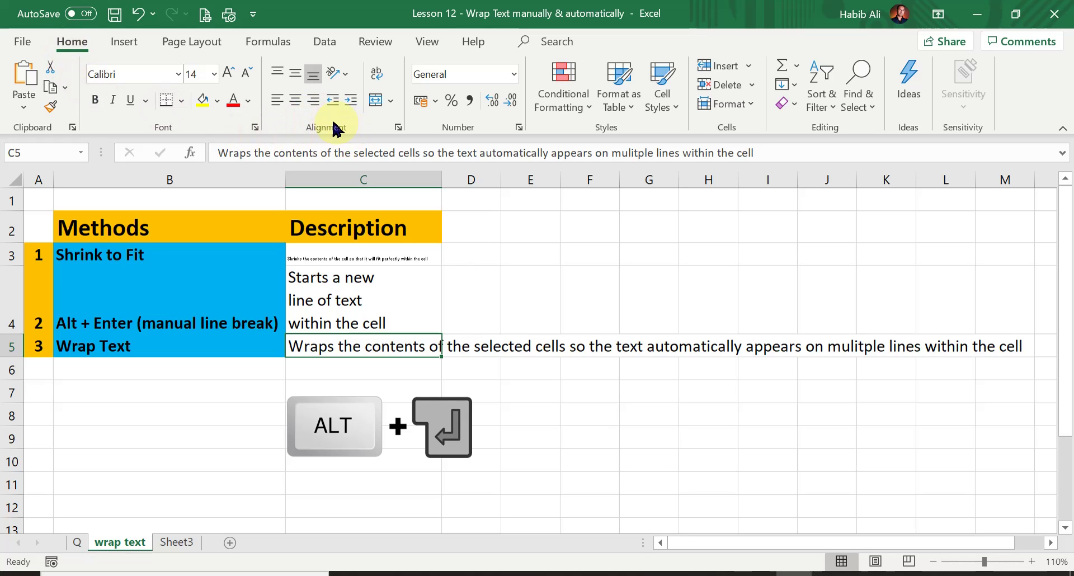
{"action": "left_click", "coordinate": [380, 82]}
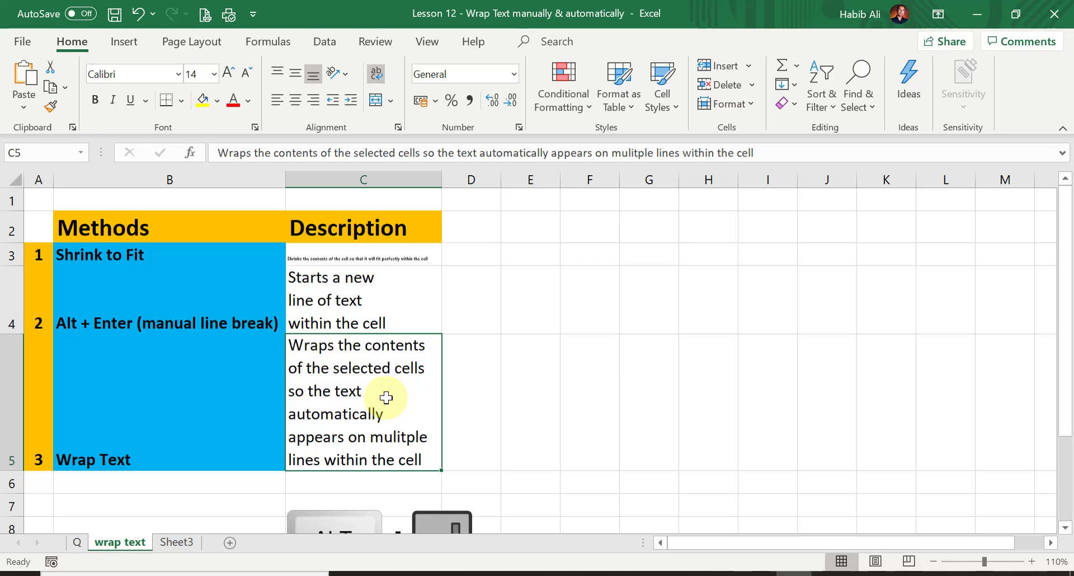
{"action": "left_click", "coordinate": [193, 281]}
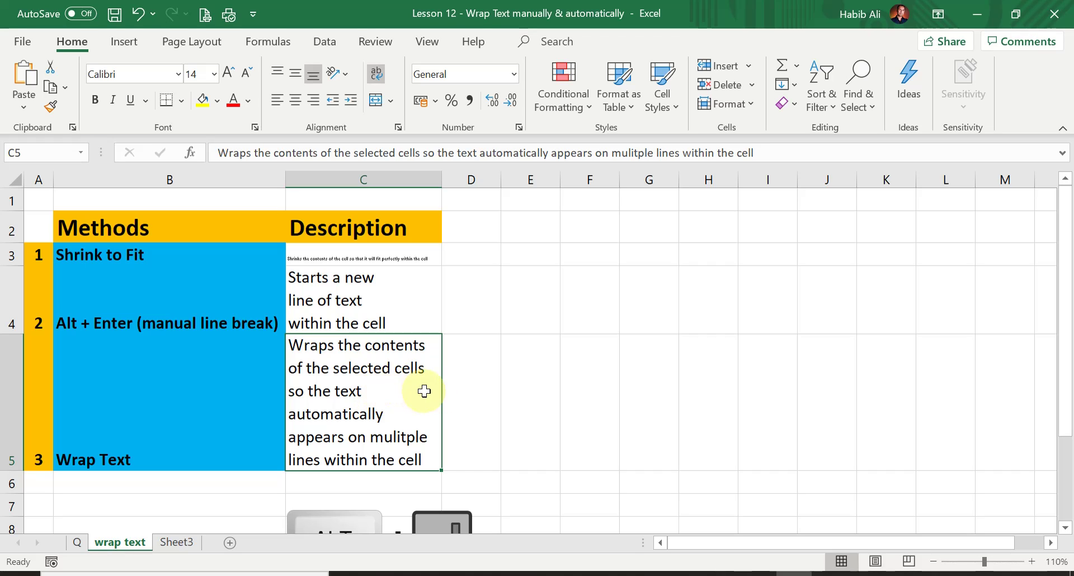
{"action": "key", "text": "ctrl+z"}
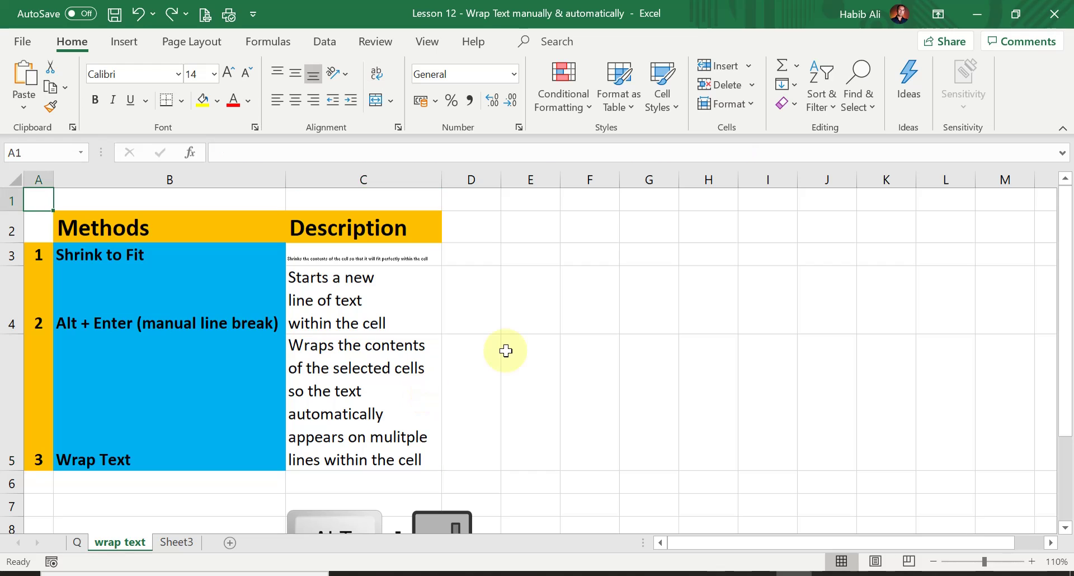
Apply Wrap Text to the entire header row 3 of the day trips table on Sheet3.
{"action": "left_click", "coordinate": [180, 544]}
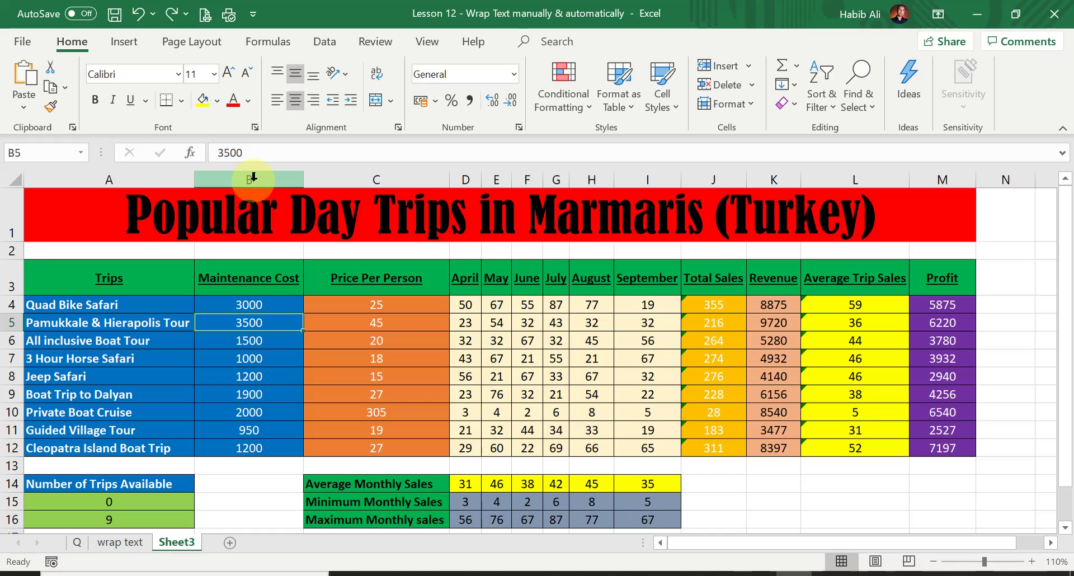
{"action": "left_click", "coordinate": [11, 275]}
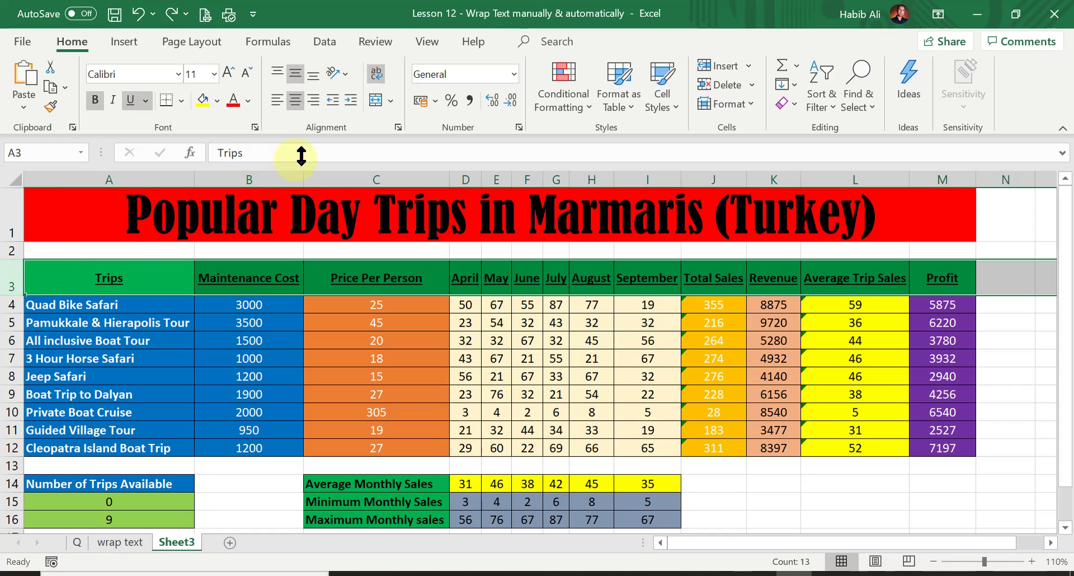
{"action": "left_click", "coordinate": [376, 73]}
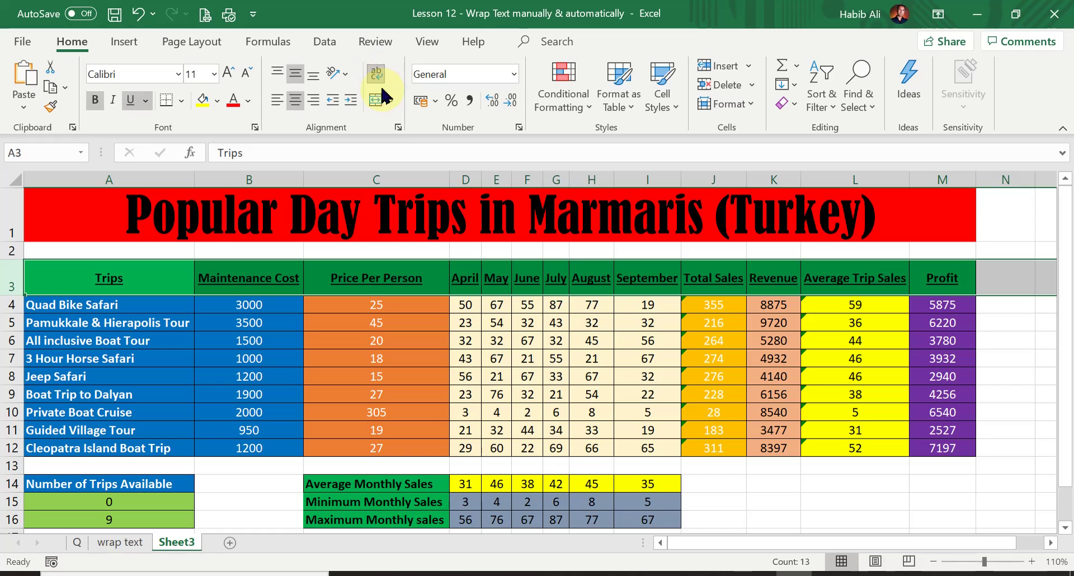
{"action": "left_click", "coordinate": [401, 361]}
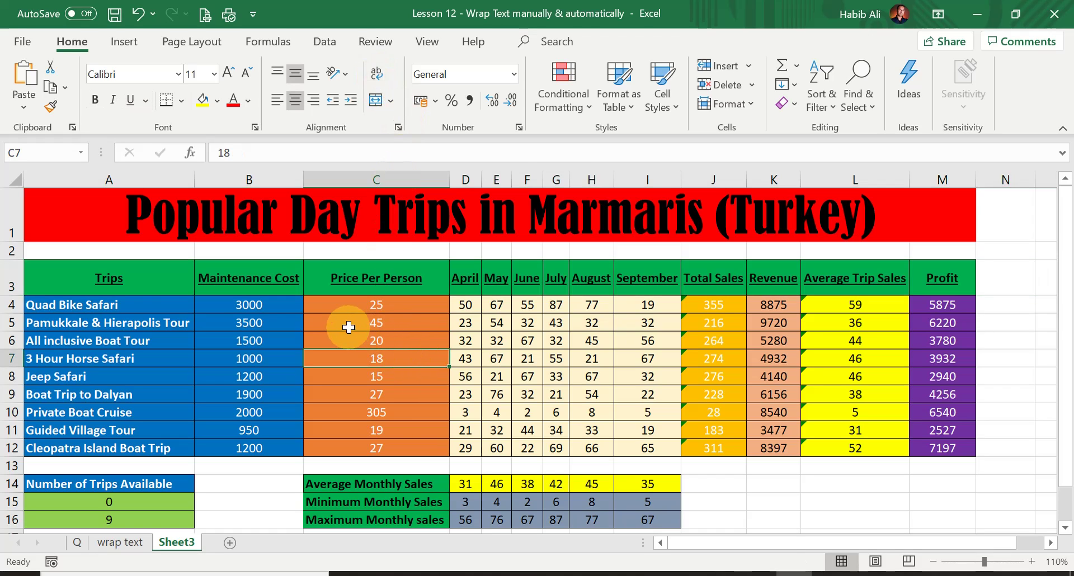
Narrow columns B, C, J and L so the Maintenance Cost, Price Per Person, Total Sales and Average Trip Sales headers wrap onto two lines.
{"action": "left_click_drag", "start_coordinate": [303, 179], "coordinate": [273, 183]}
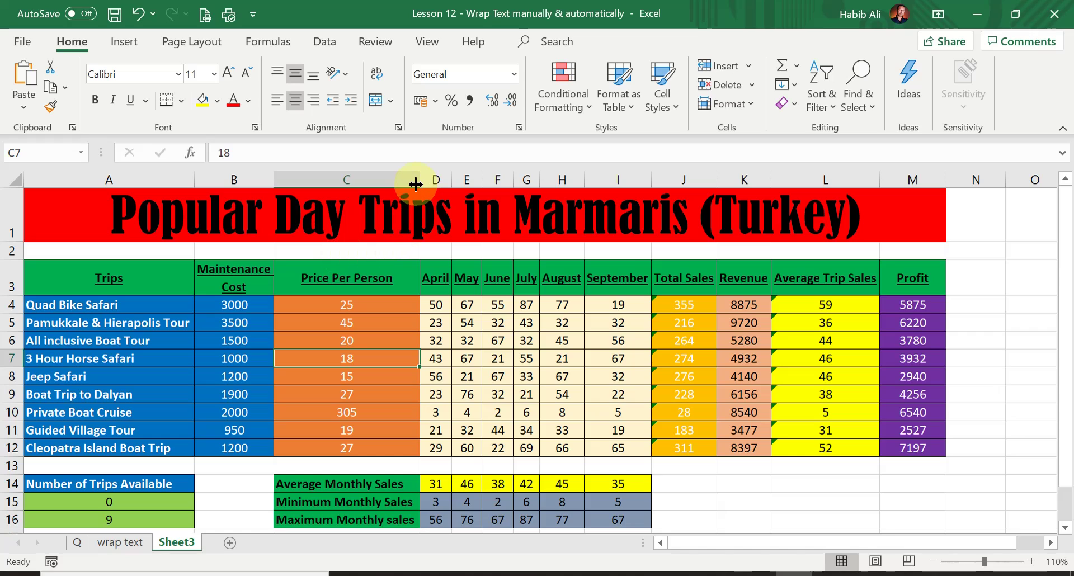
{"action": "left_click_drag", "start_coordinate": [418, 181], "coordinate": [395, 181]}
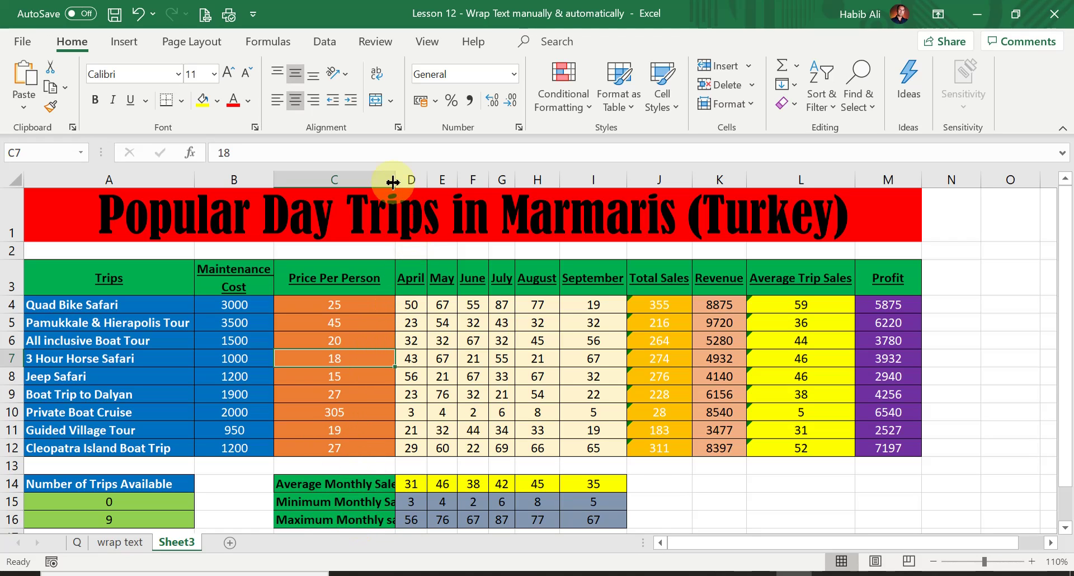
{"action": "left_click_drag", "start_coordinate": [393, 182], "coordinate": [351, 185]}
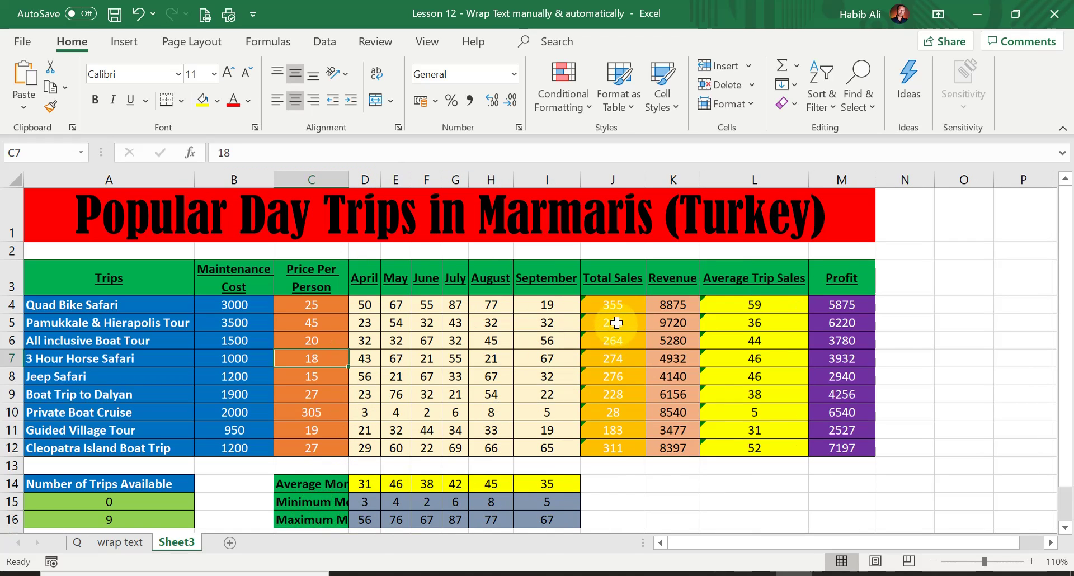
{"action": "left_click", "coordinate": [613, 279]}
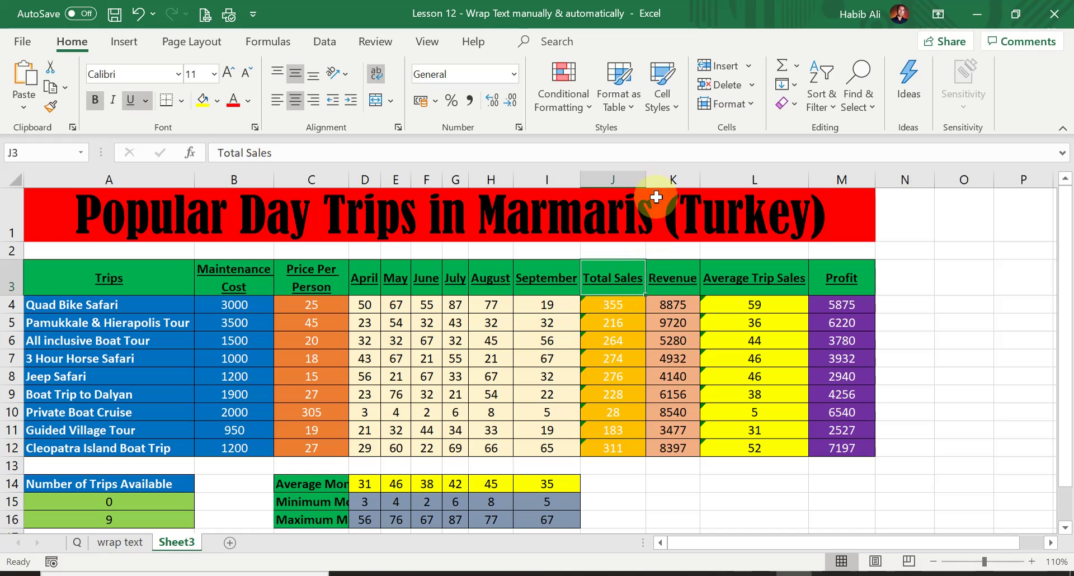
{"action": "left_click_drag", "start_coordinate": [645, 180], "coordinate": [621, 184]}
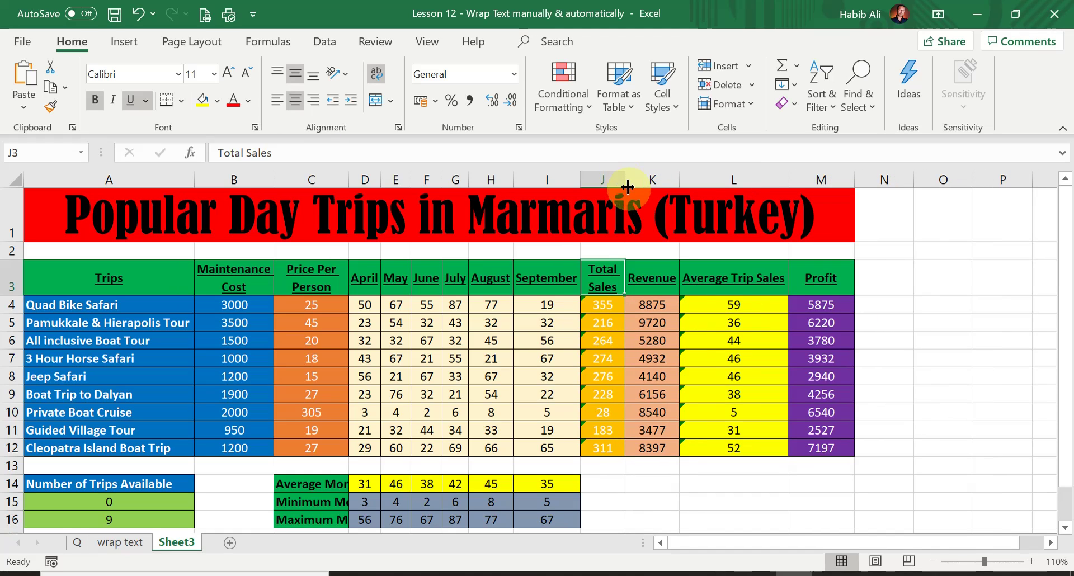
{"action": "left_click_drag", "start_coordinate": [787, 178], "coordinate": [755, 181]}
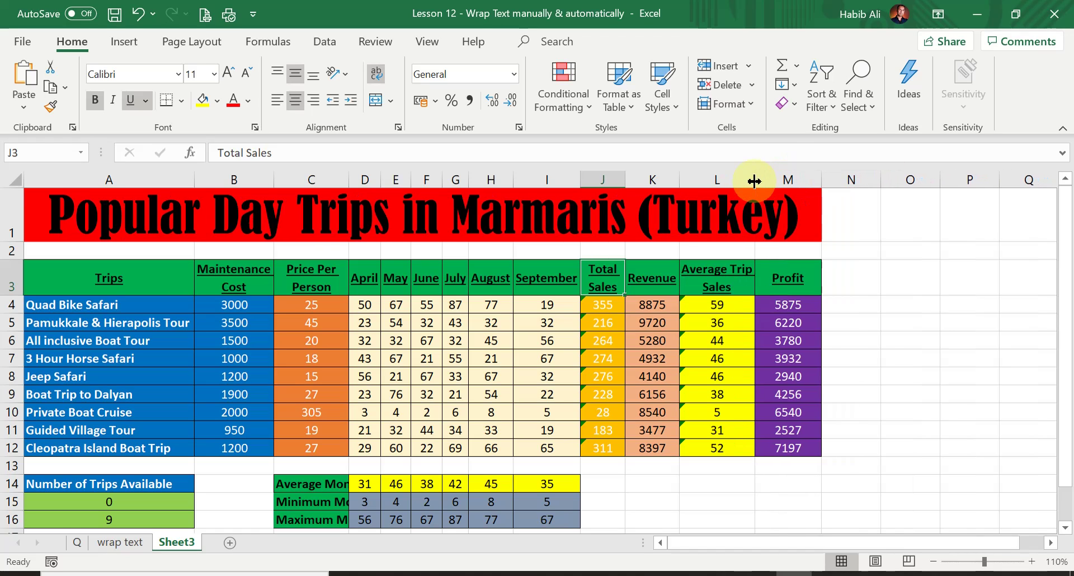